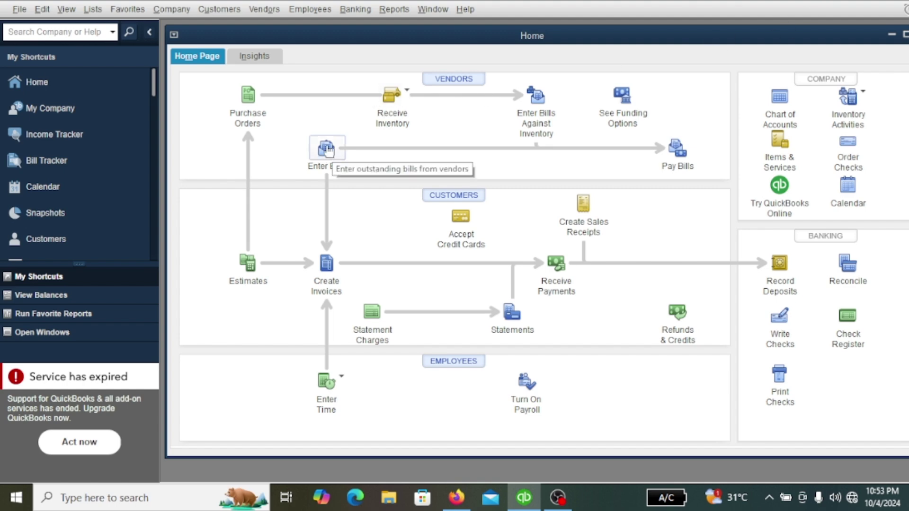
Step: Start a new bill in Enter Bills with HODMAN as the vendor
left_click(325, 151)
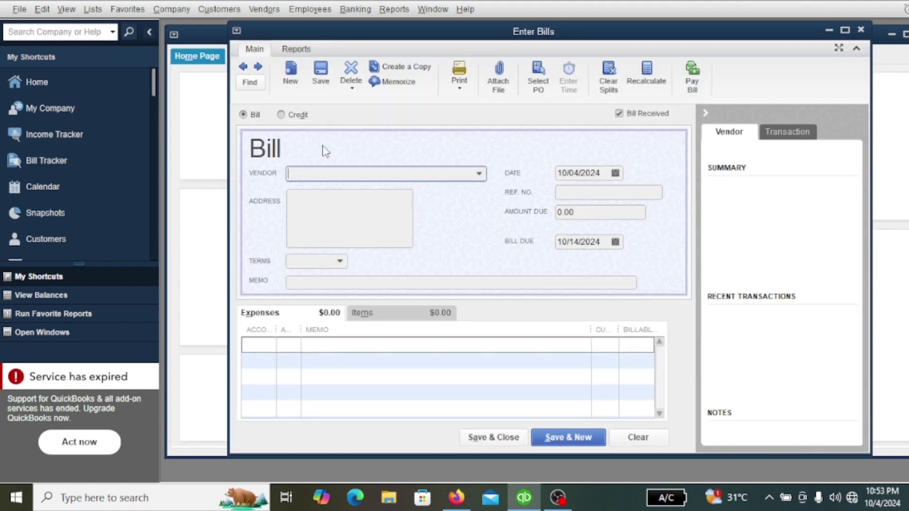
left_click(481, 174)
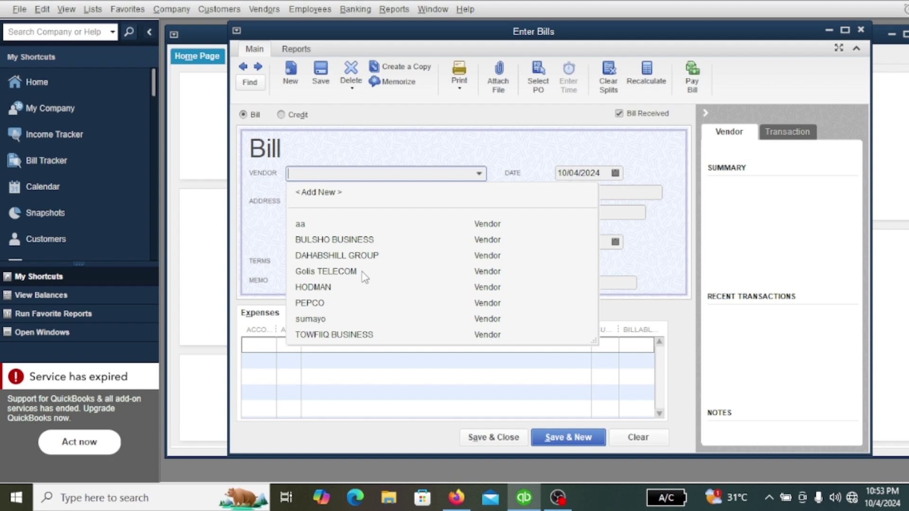
left_click(315, 288)
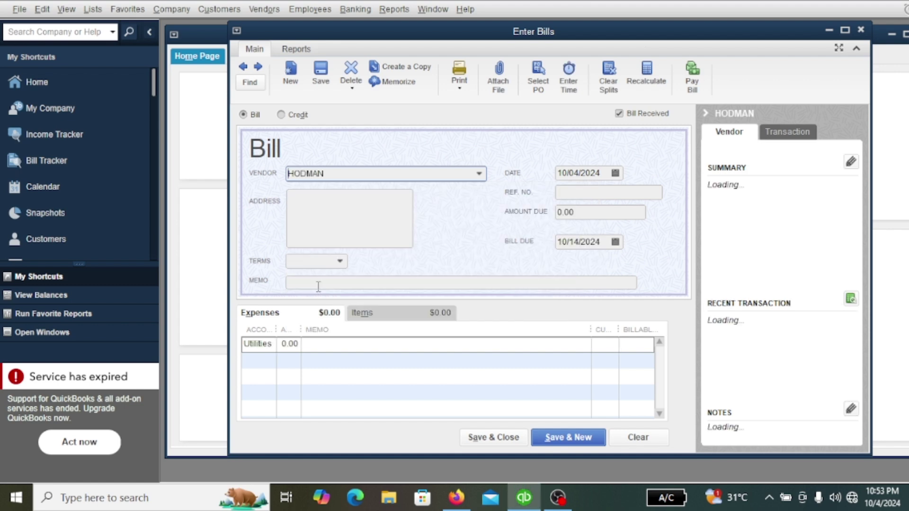
left_click(585, 193)
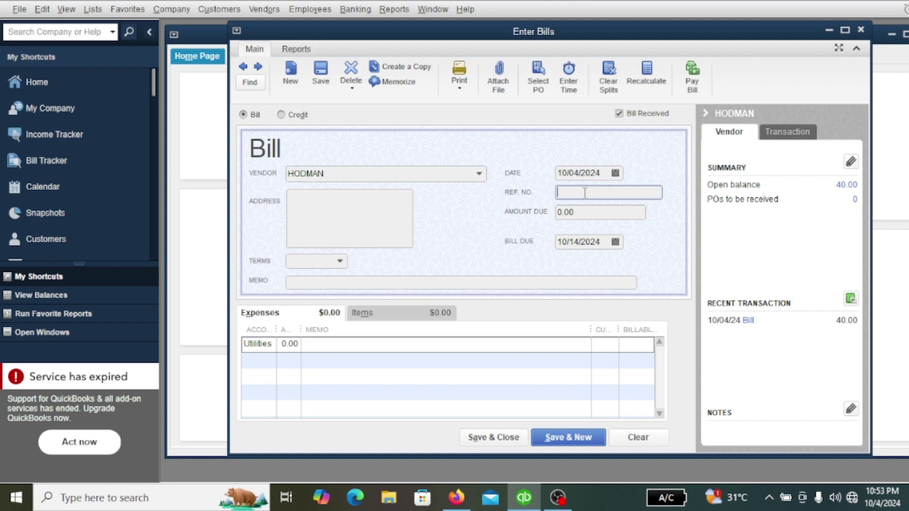
Step: Give the HODMAN bill reference number 1040 and Net 30 terms, due 11/03/2024
type("1040")
left_click(340, 262)
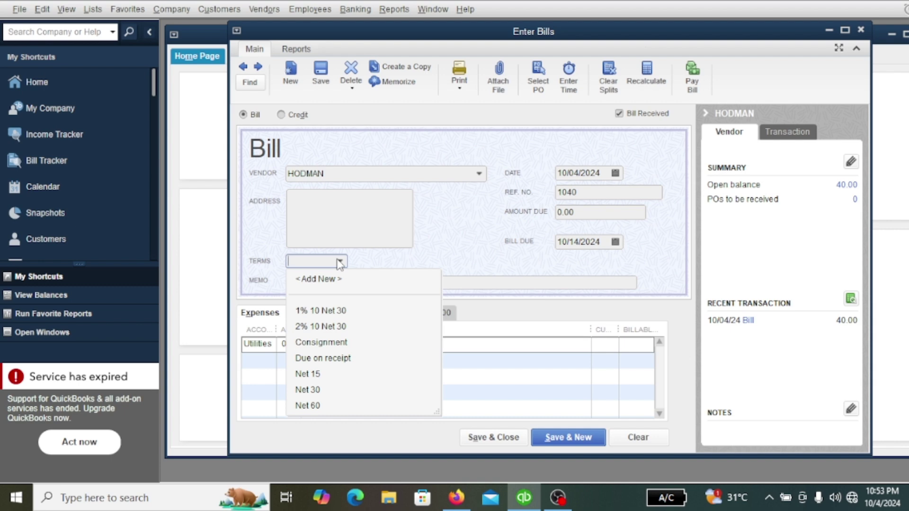
left_click(304, 393)
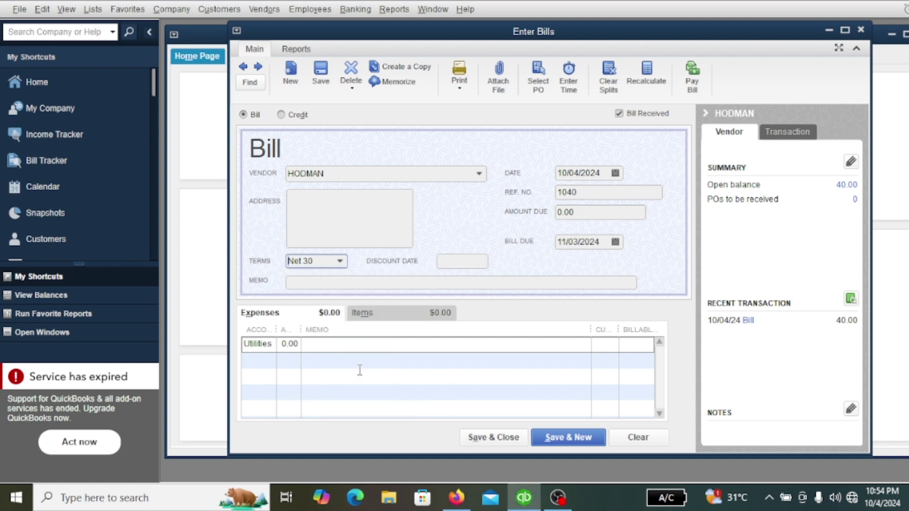
Step: Fill the Utilities expense line with amount 50.00 and memo WATER BILLS
left_click(270, 345)
left_click(268, 346)
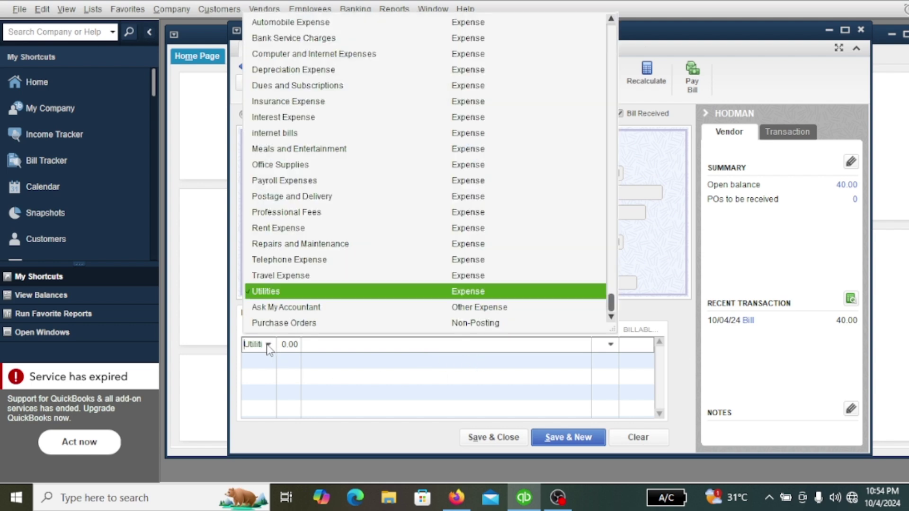
left_click(358, 291)
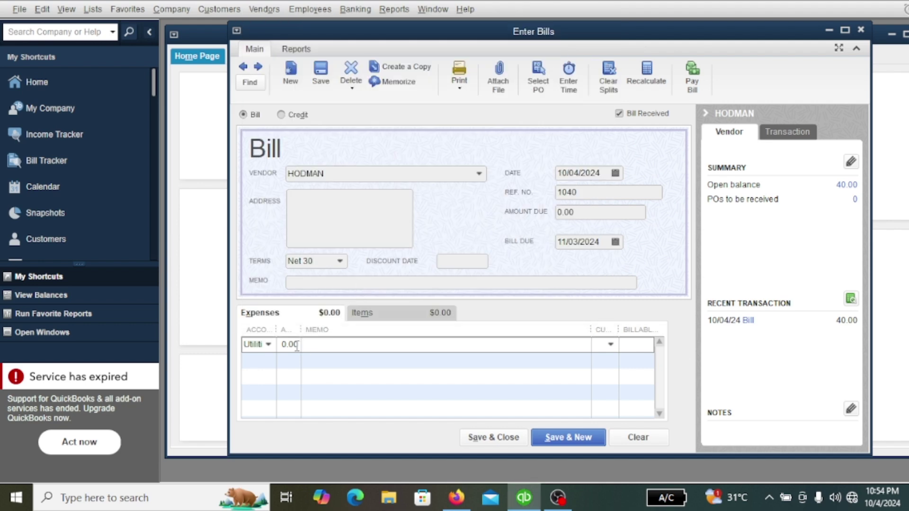
left_click(285, 349)
type("50")
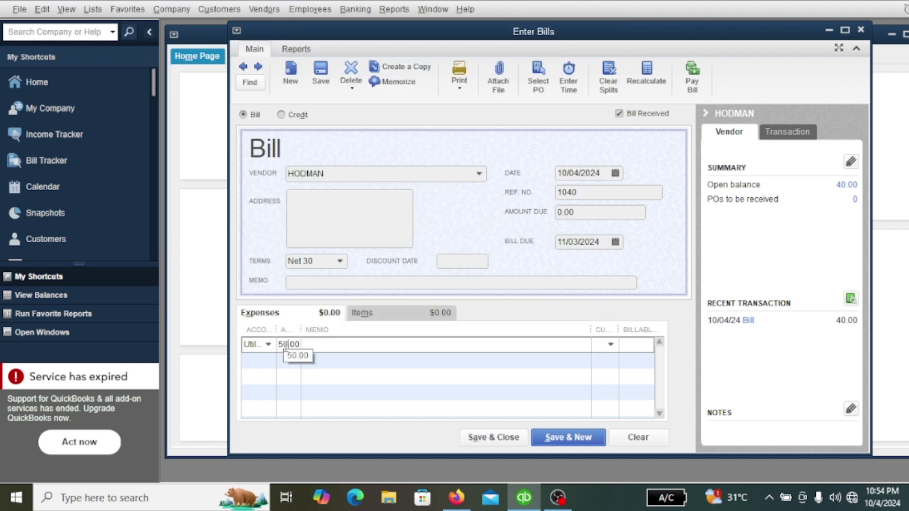
left_click(344, 347)
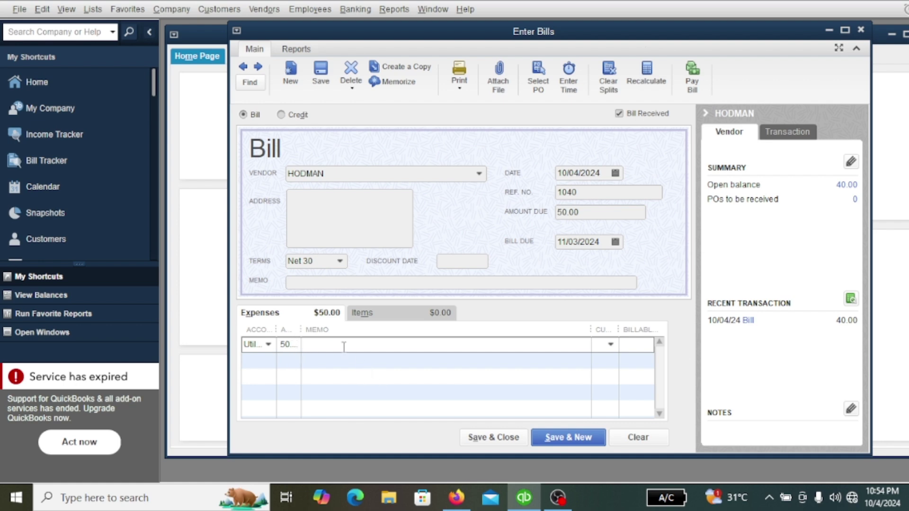
type("WATER BILLS")
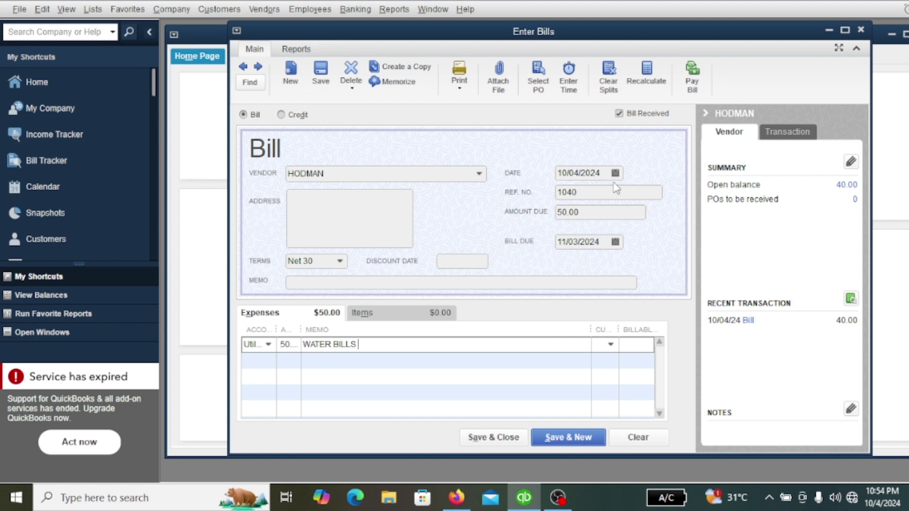
Step: Save the HODMAN bill with Save & New, keeping Net 30 as HODMAN's default terms
left_click(565, 439)
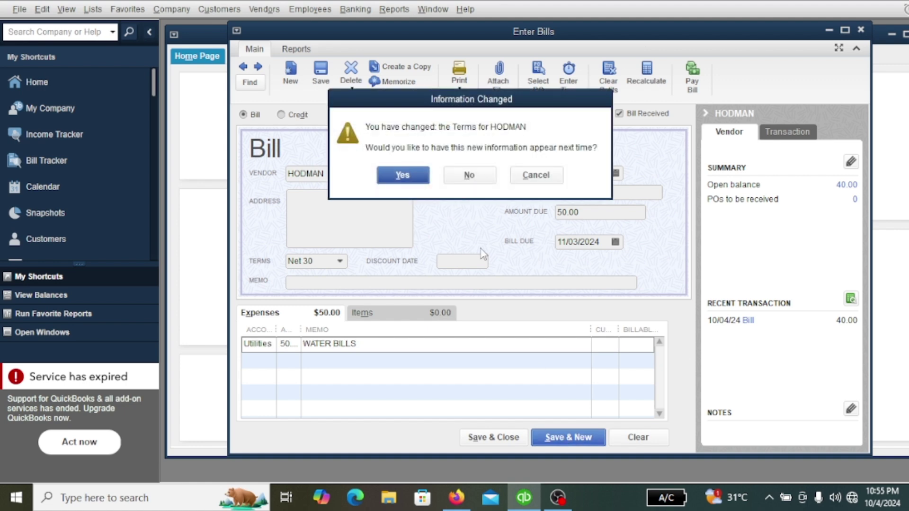
left_click(399, 177)
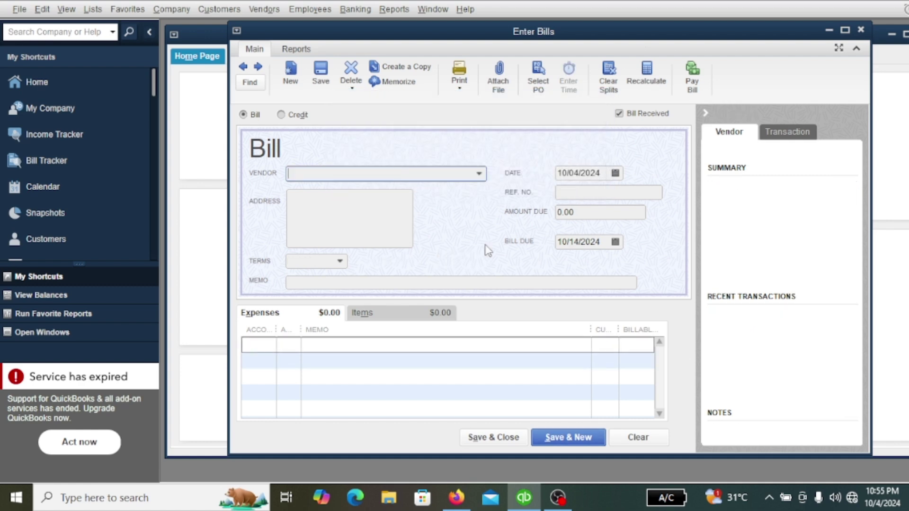
left_click(479, 174)
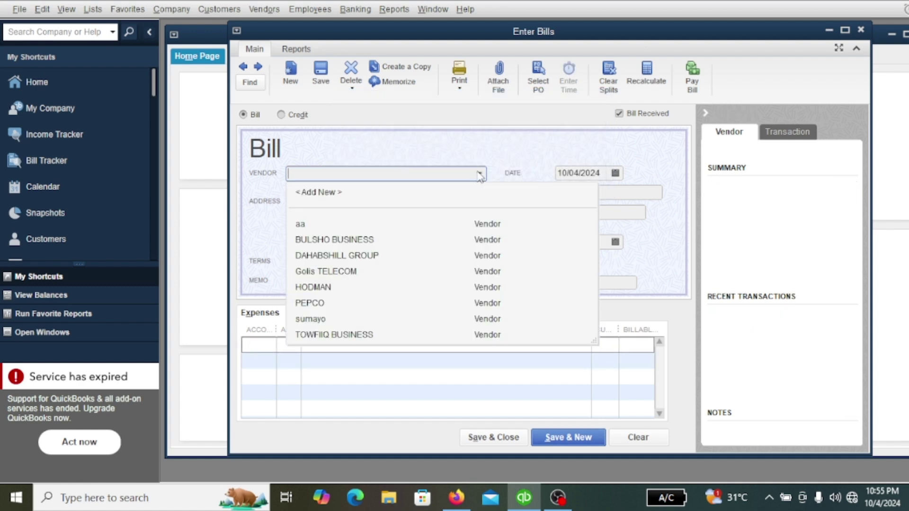
Step: Set the new bill's vendor to Golis TELECOM, reference 1050, terms Net 30
left_click(326, 272)
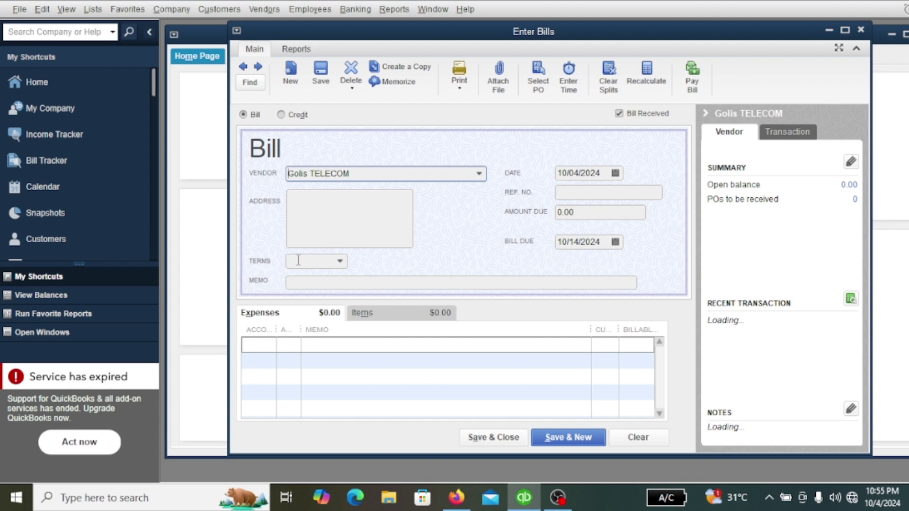
left_click(568, 193)
type("10")
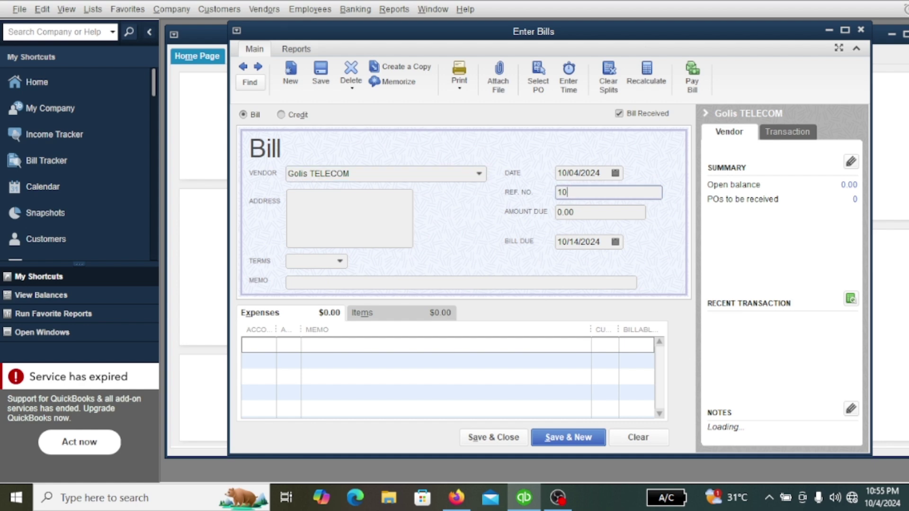
type("509")
key("BackSpace")
key("BackSpace")
type("0")
left_click(340, 262)
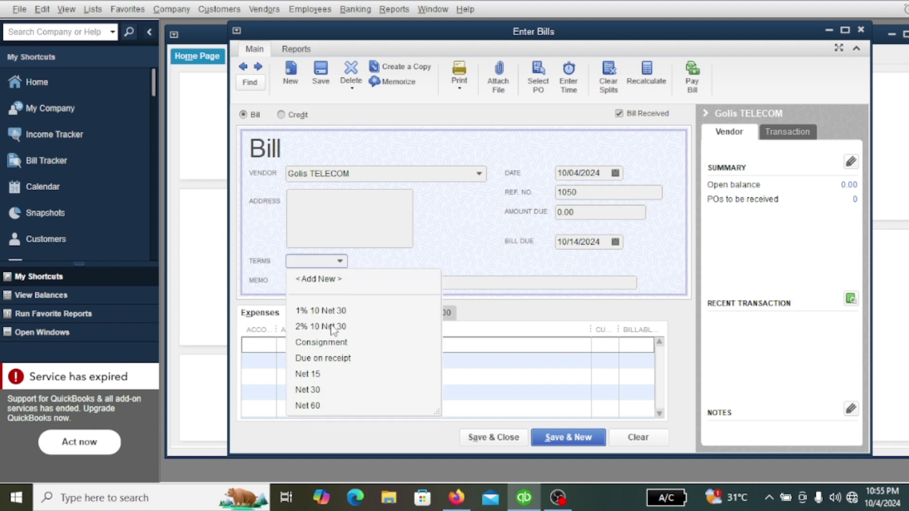
left_click(306, 391)
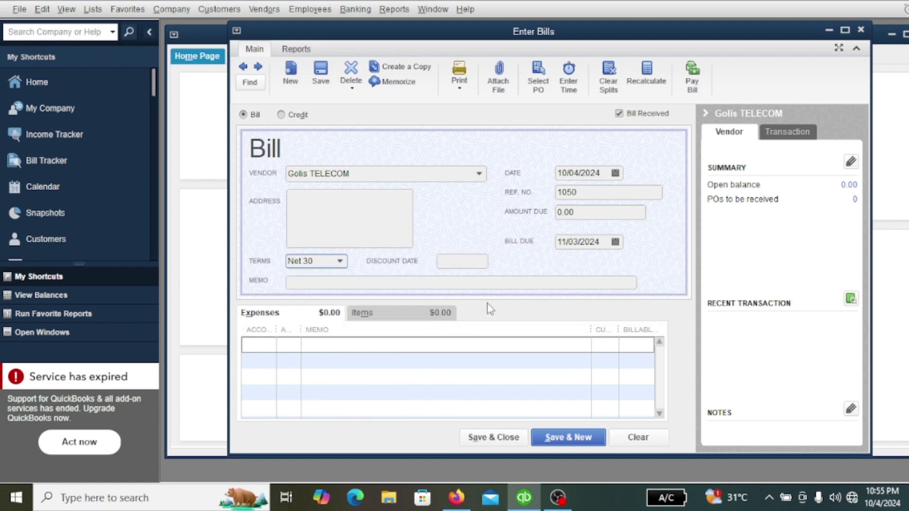
left_click(265, 347)
Step: Add a 40.00 internet bills expense with memo THIS IS INTERNET, then Save & Close
left_click(268, 345)
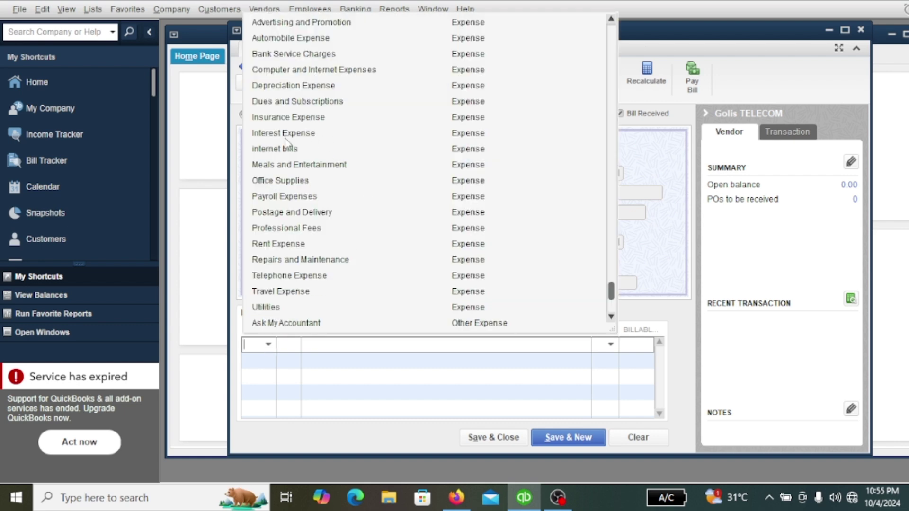
left_click(263, 150)
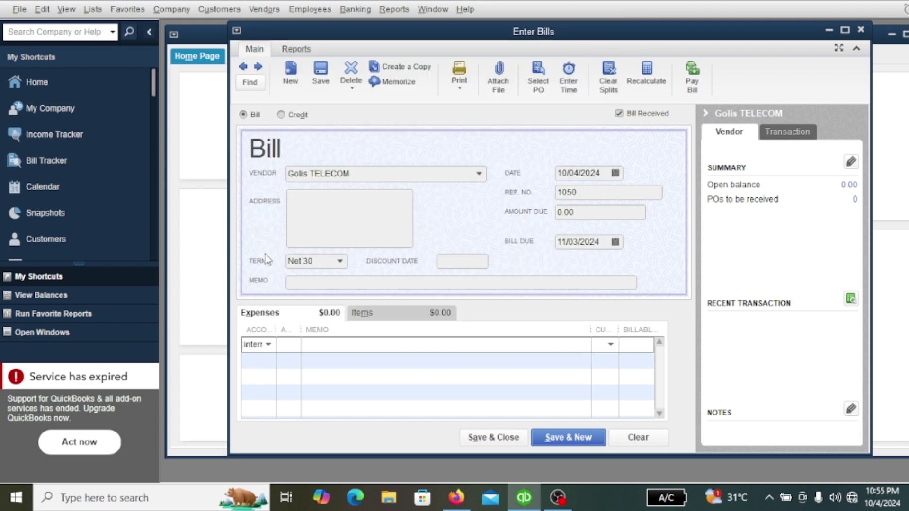
left_click(290, 345)
type("40")
left_click(394, 348)
type("THIS IS I")
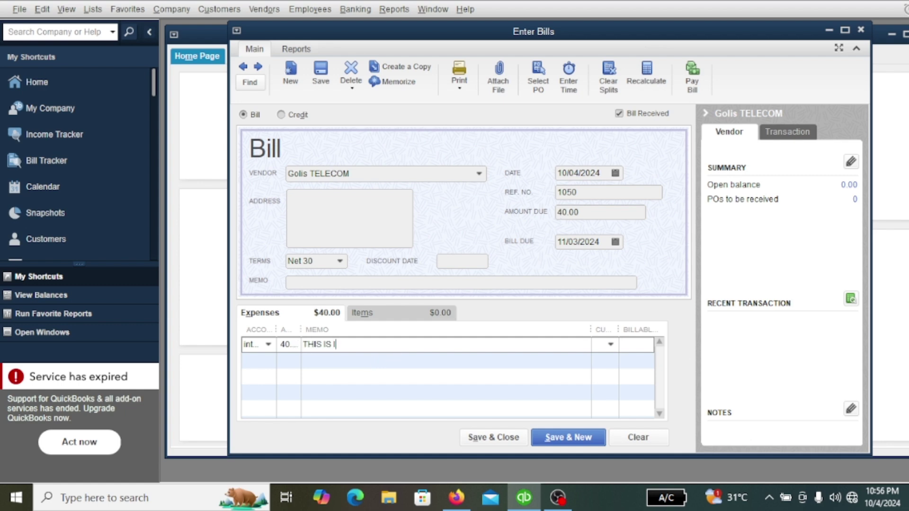
type("NTERNET")
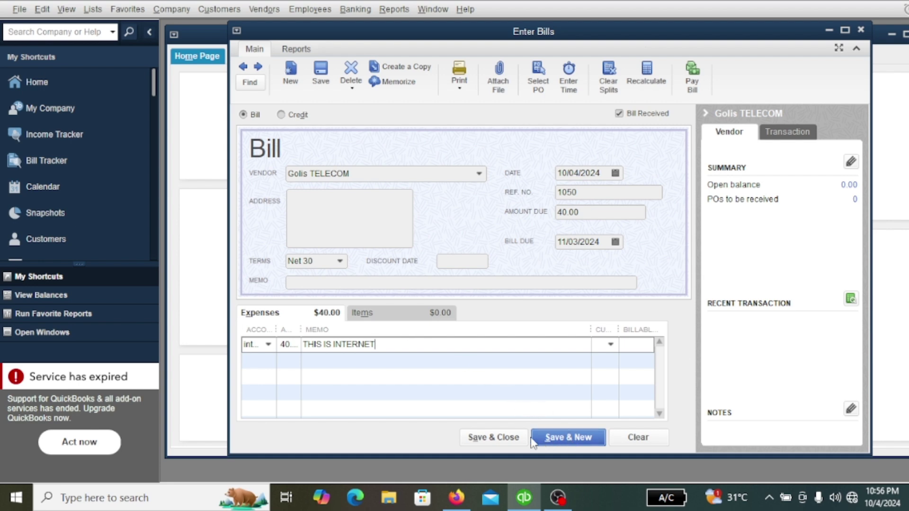
left_click(479, 438)
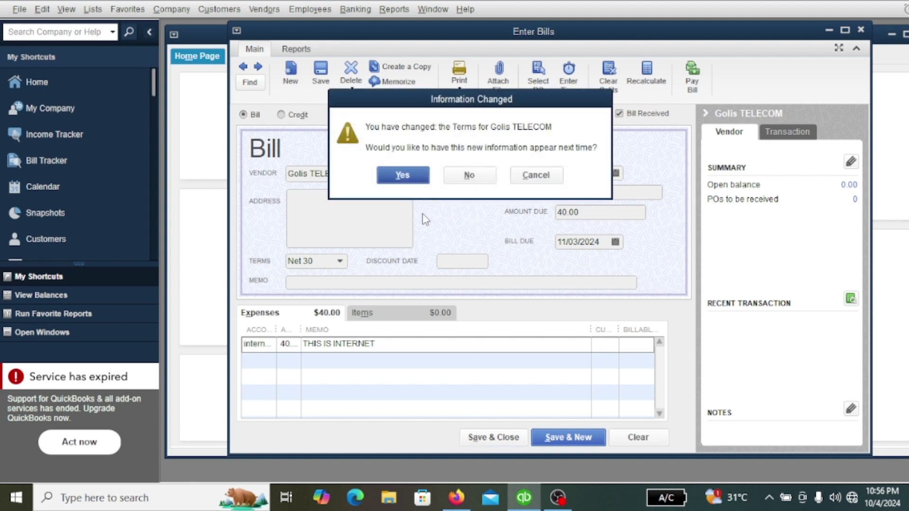